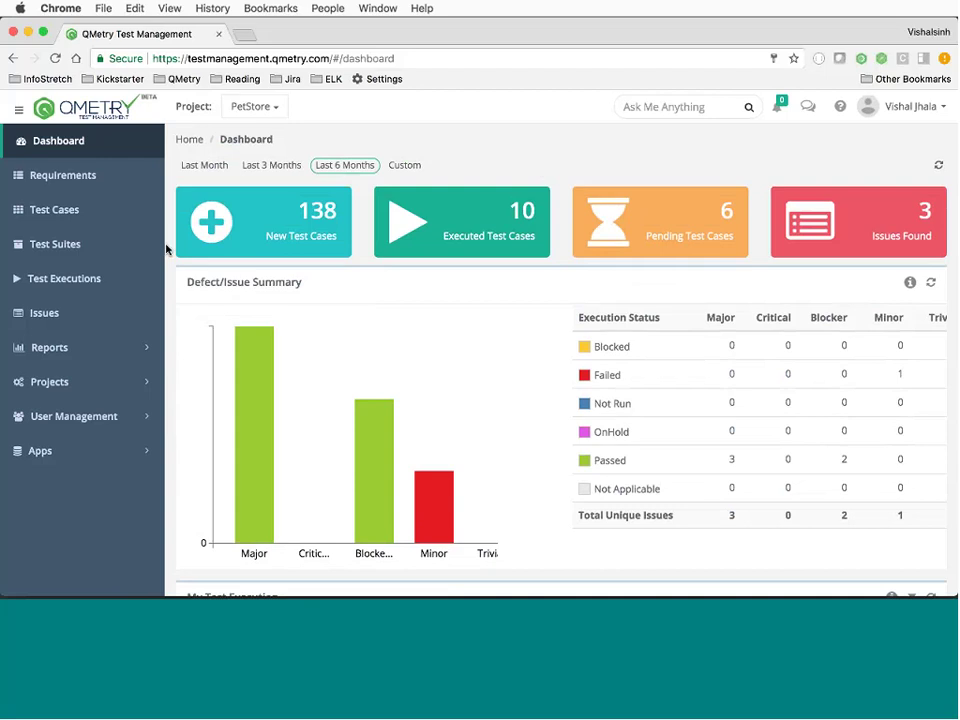
Open the Executive Coverage report and examine the requirement coverage and the test run coverage by execution status
left_click(90, 357)
left_click(87, 383)
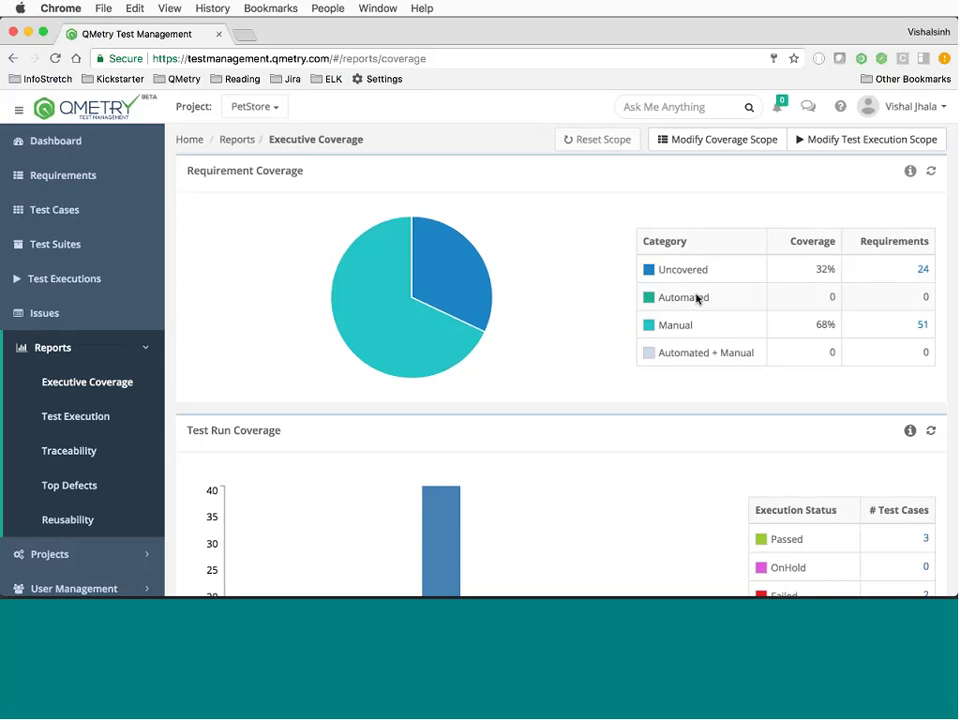
scroll(679, 380, "down", 2)
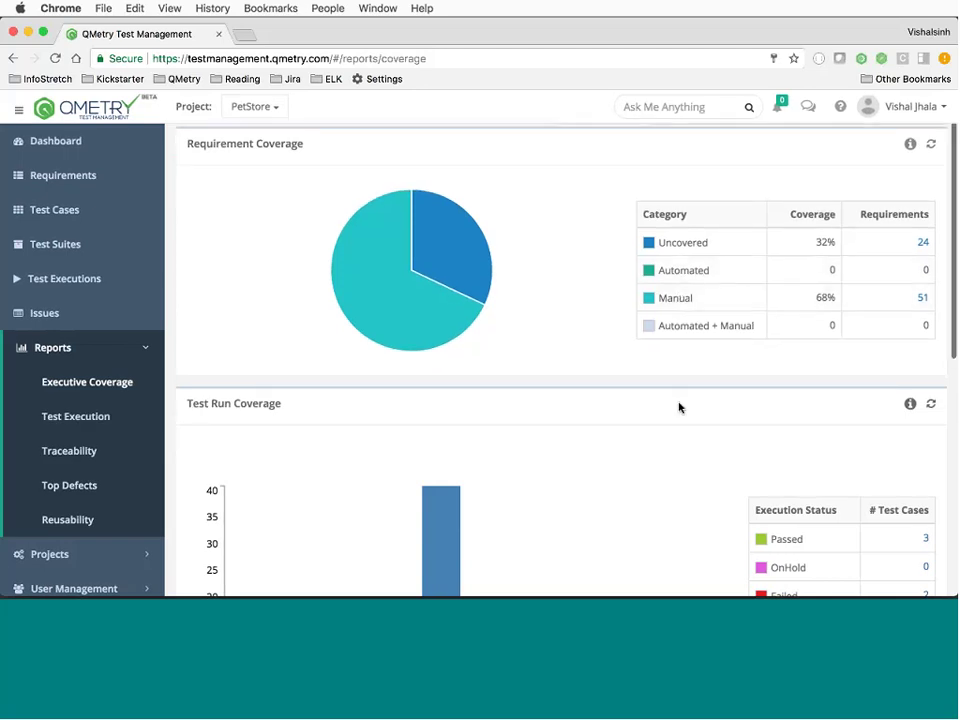
scroll(679, 407, "down", 5)
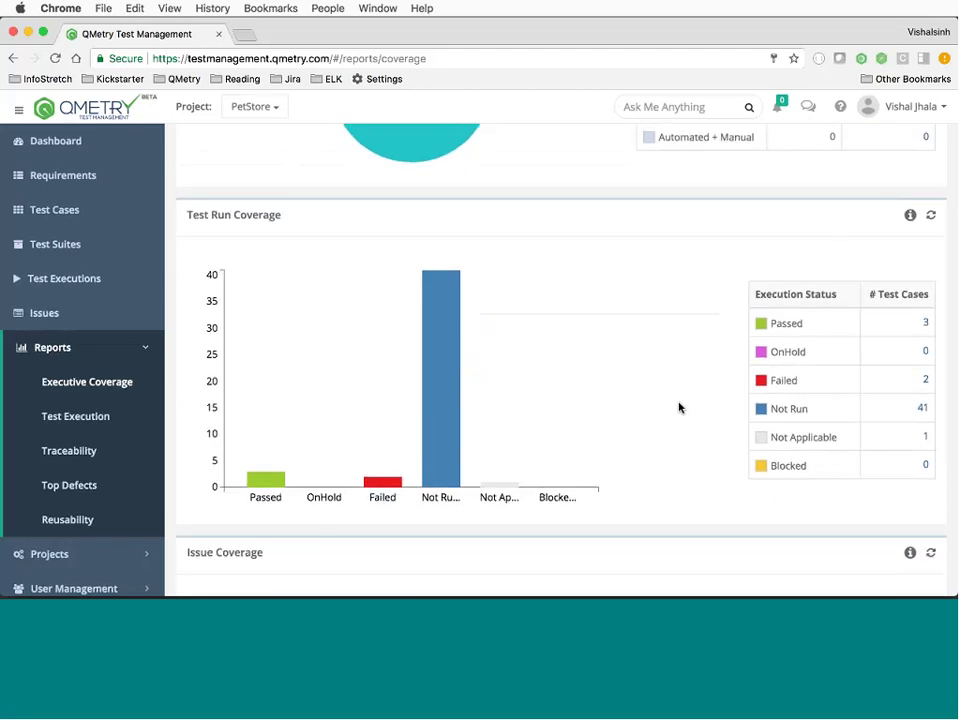
mouse_move(448, 407)
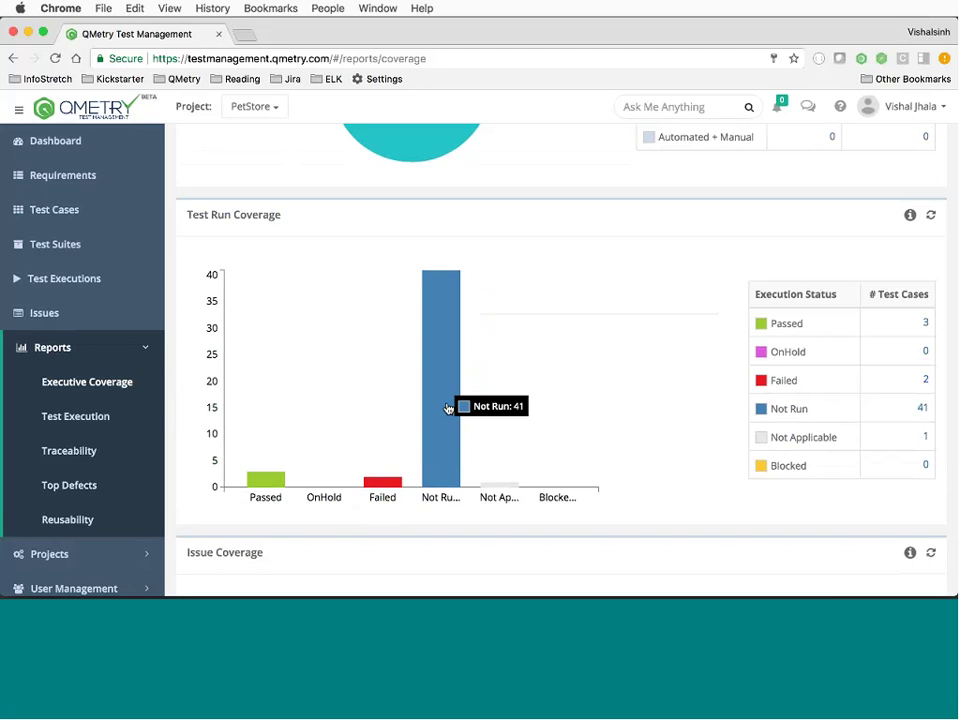
mouse_move(246, 482)
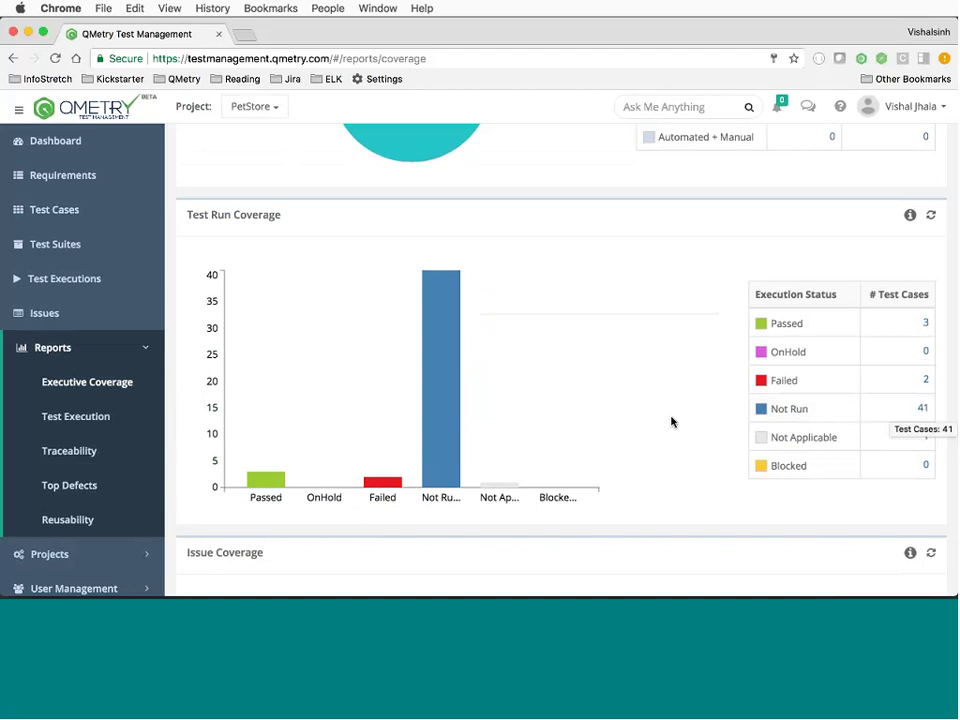
Examine the Issue Coverage section of the report and compare it with the requirement and test run coverage
scroll(671, 422, "down", 3)
scroll(671, 422, "down", 3)
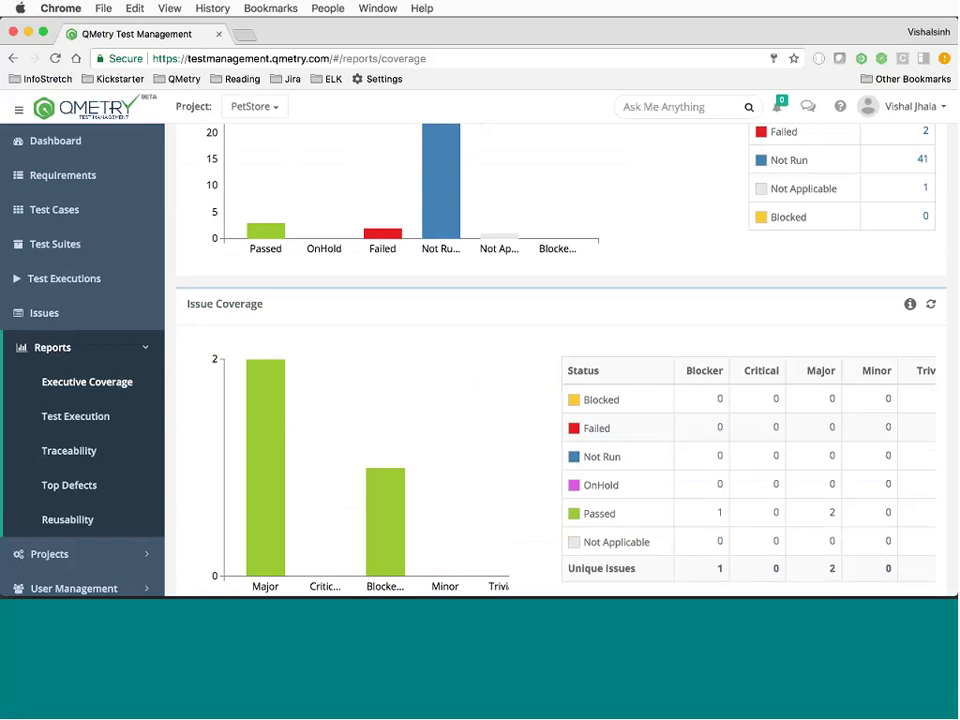
scroll(626, 386, "up", 2)
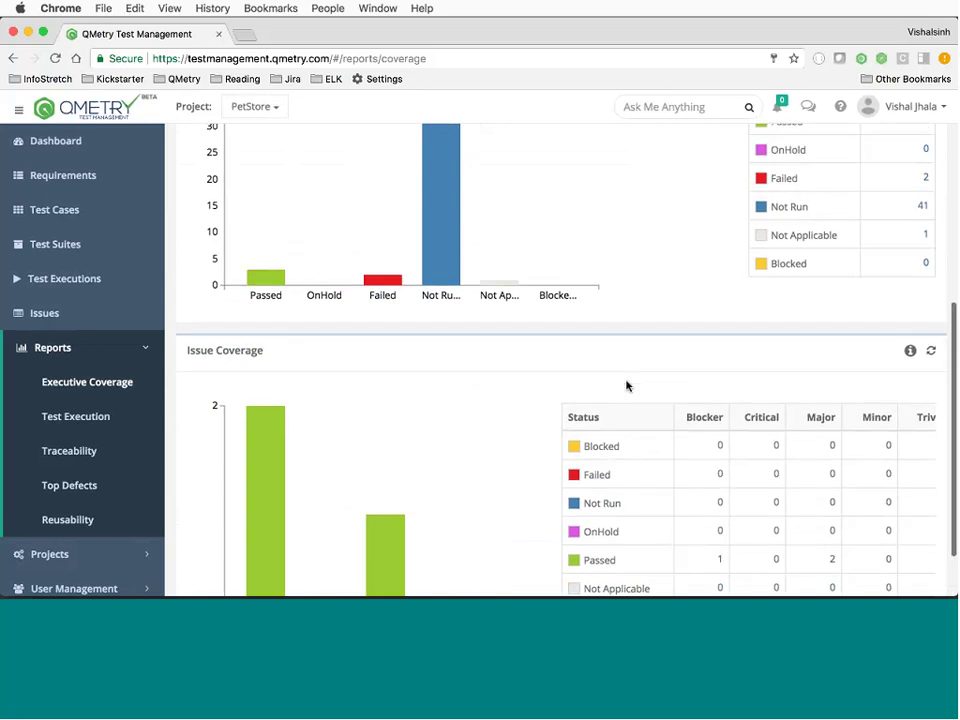
scroll(626, 386, "up", 5)
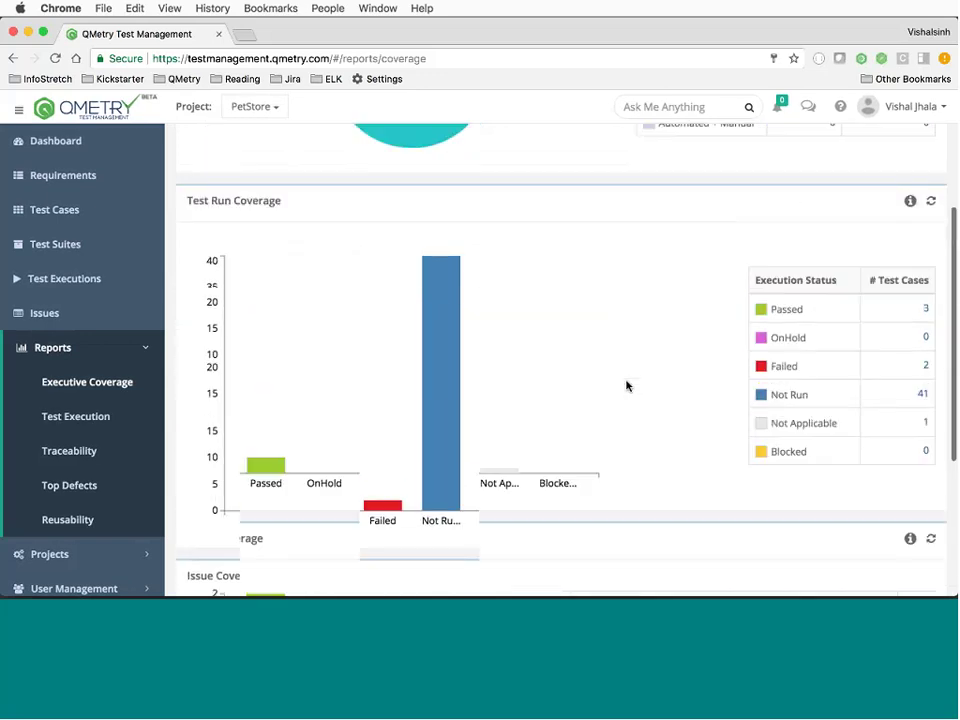
scroll(626, 386, "up", 5)
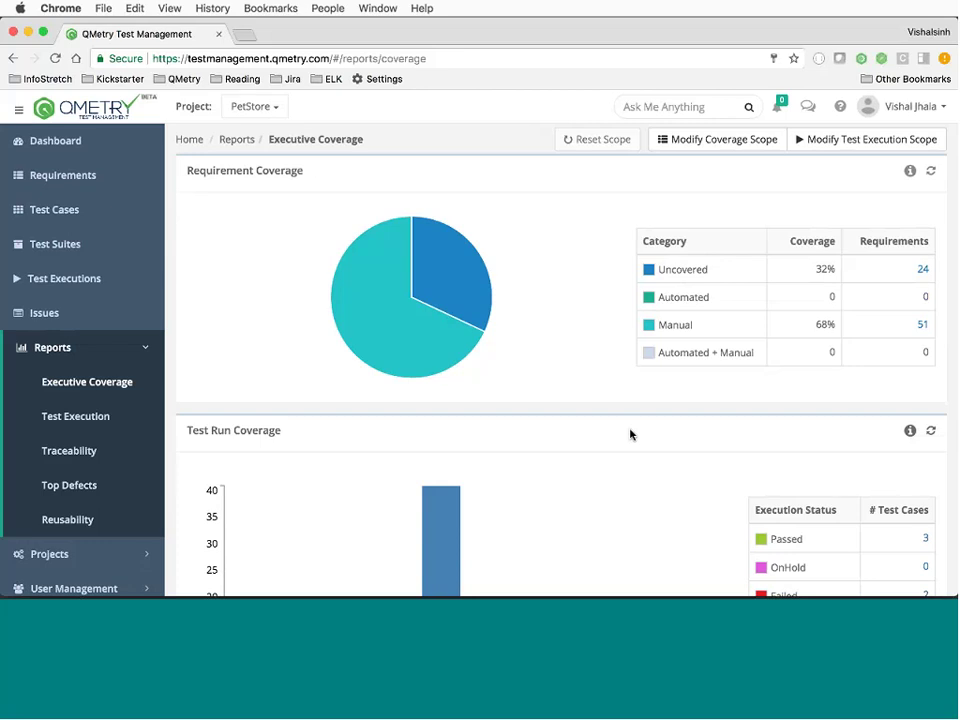
scroll(630, 434, "down", 5)
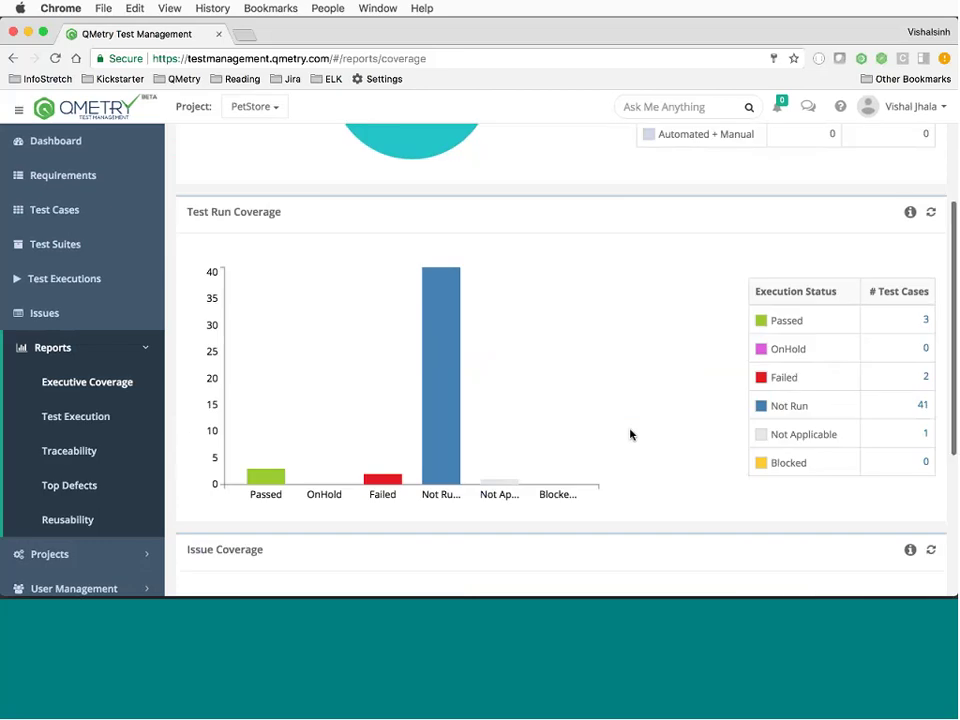
scroll(630, 434, "down", 5)
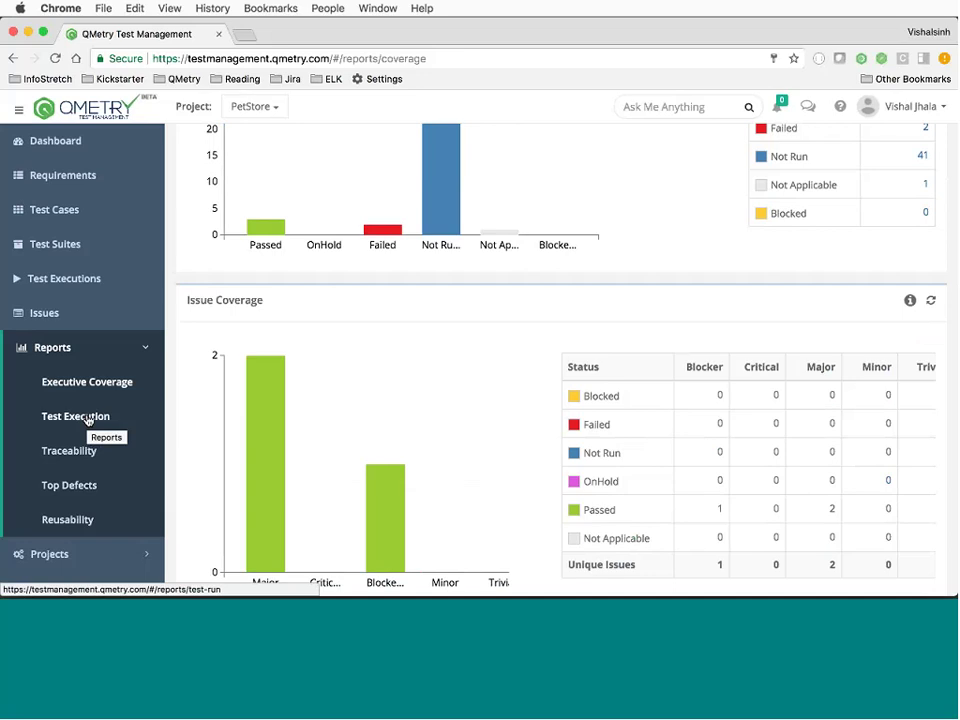
View the Traceability report, and open the Reusability report to check the overall reuse rating
left_click(73, 455)
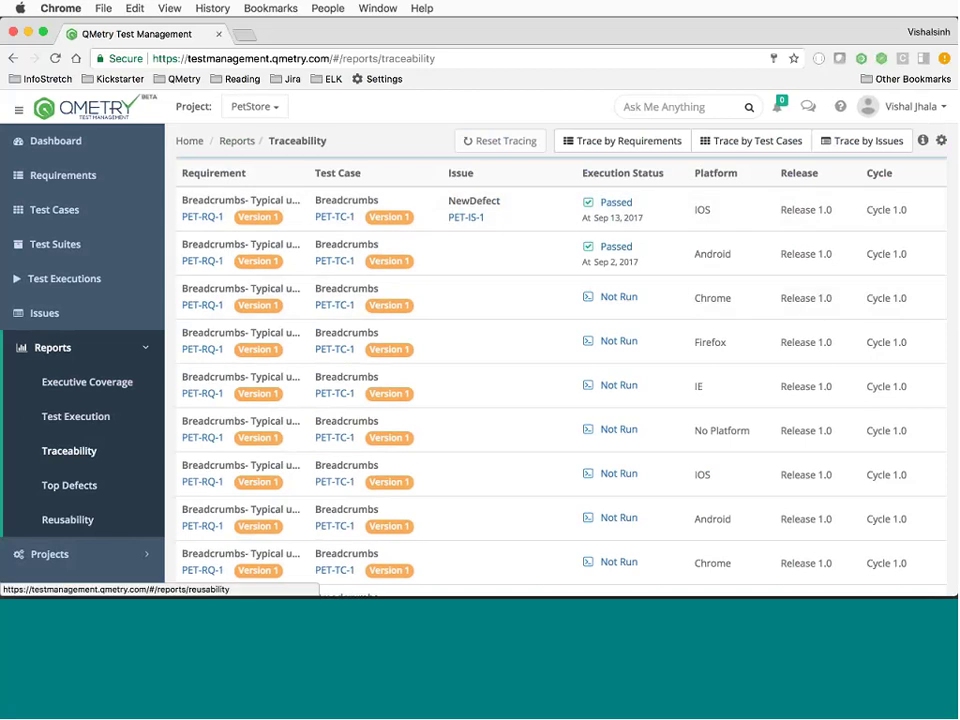
left_click(67, 519)
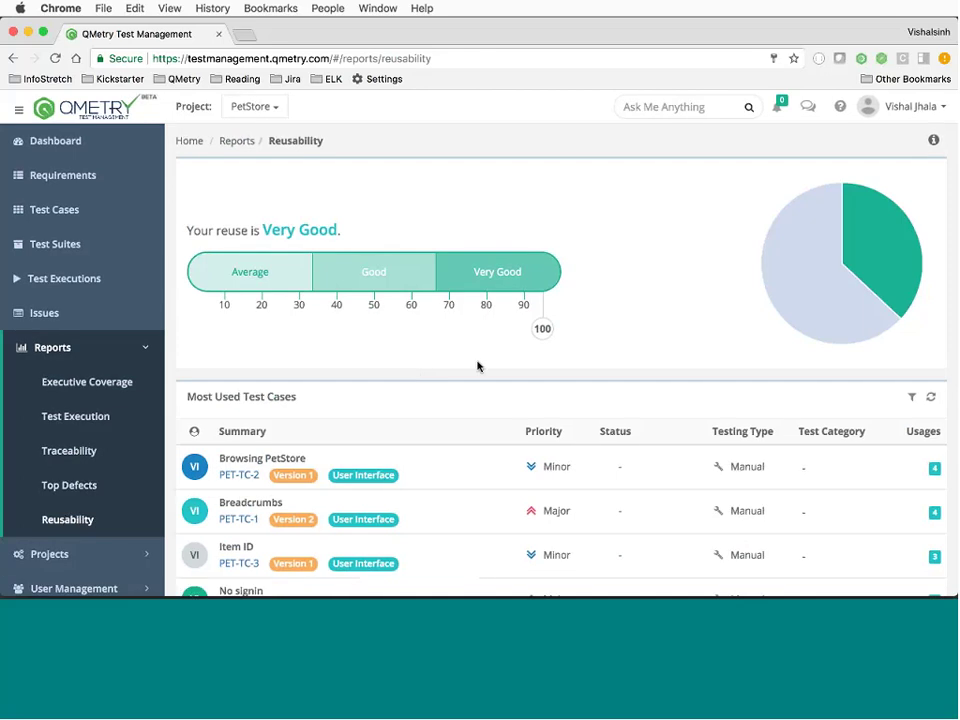
scroll(477, 366, "down", 1)
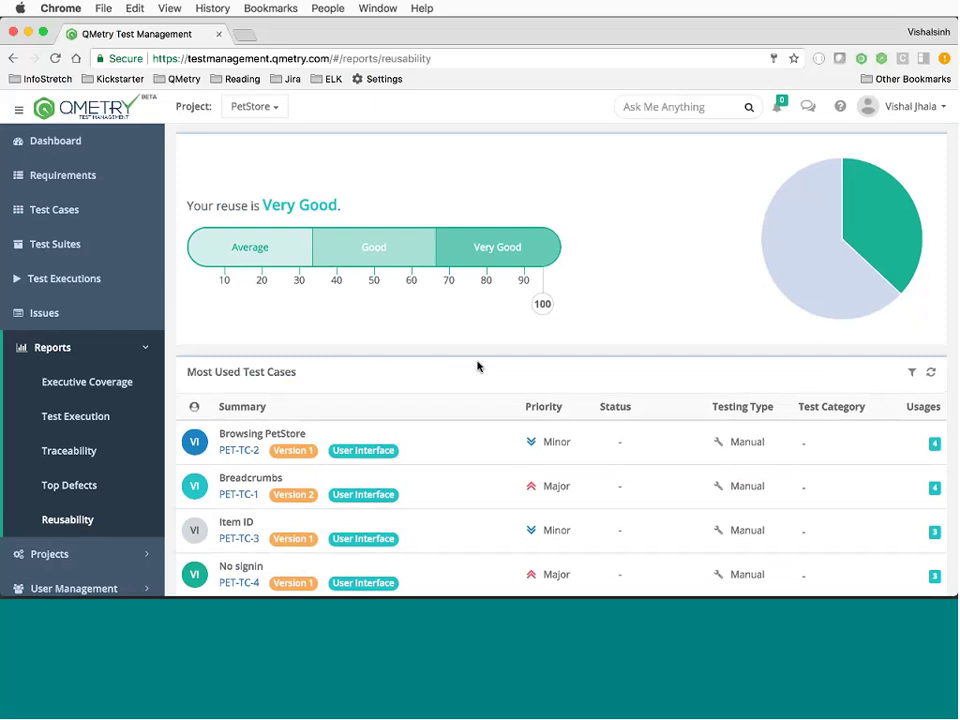
scroll(477, 366, "up", 3)
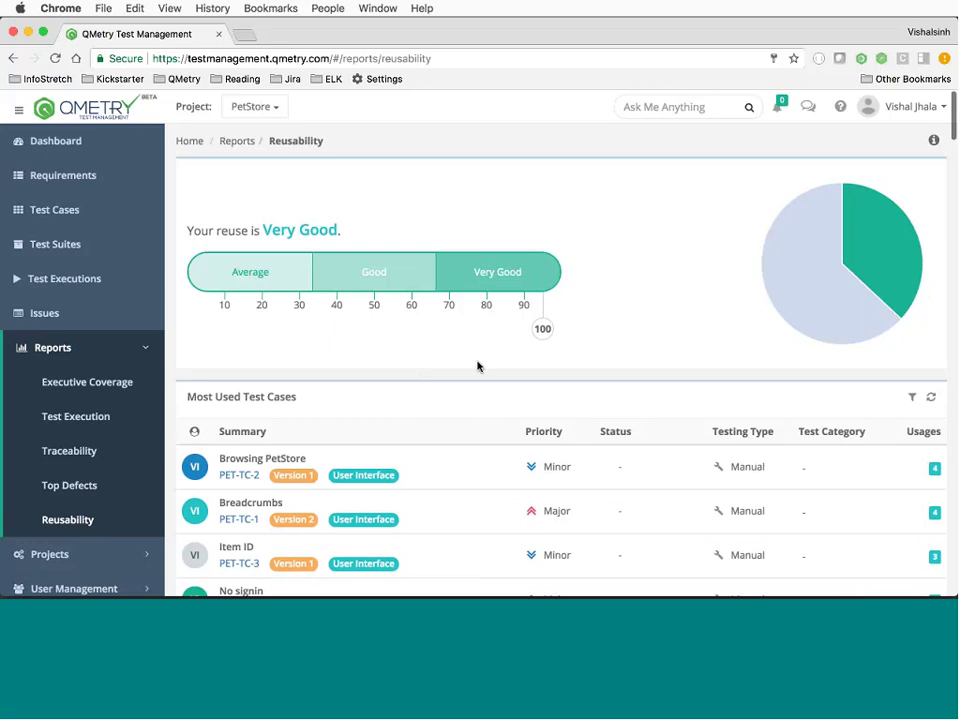
Examine the Most Used and Least Used Test Cases lists with their usages in the Reusability report
scroll(501, 405, "down", 5)
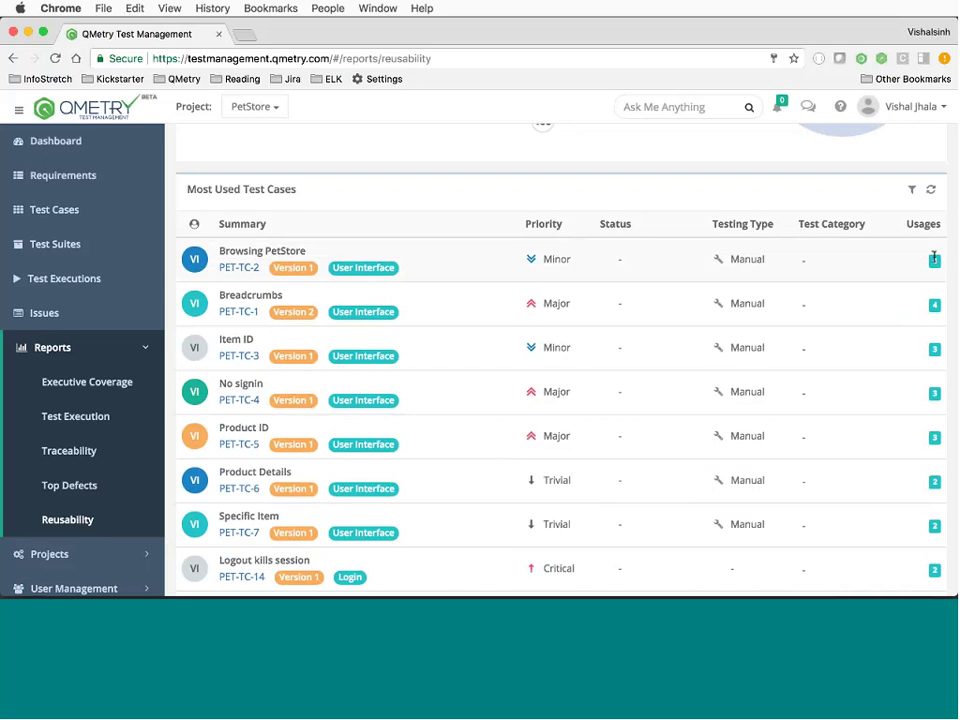
scroll(605, 355, "down", 6)
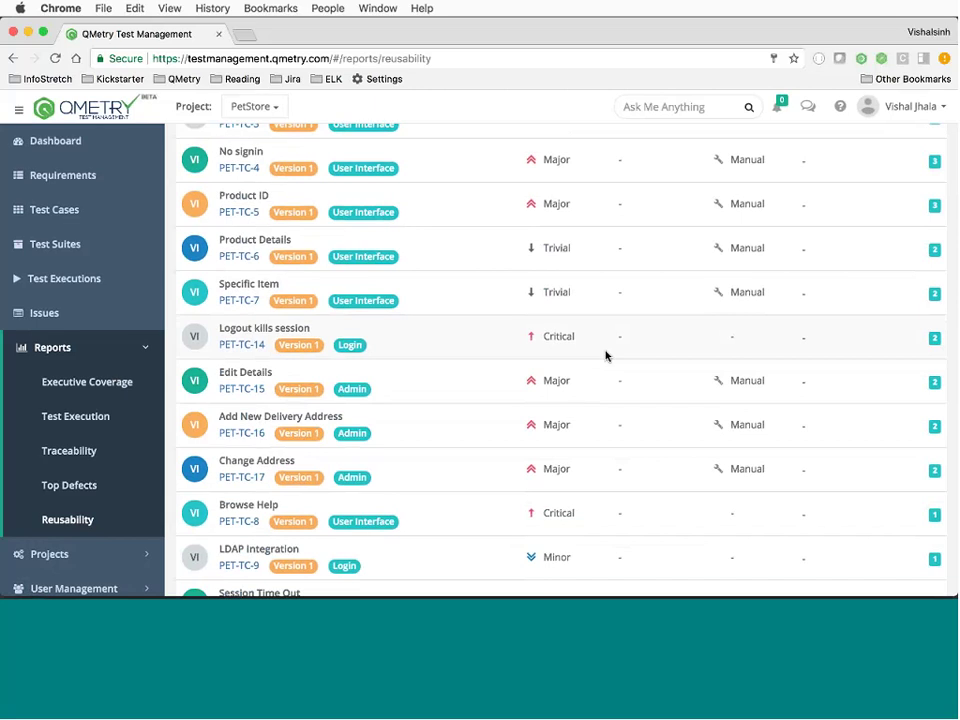
scroll(605, 355, "down", 2)
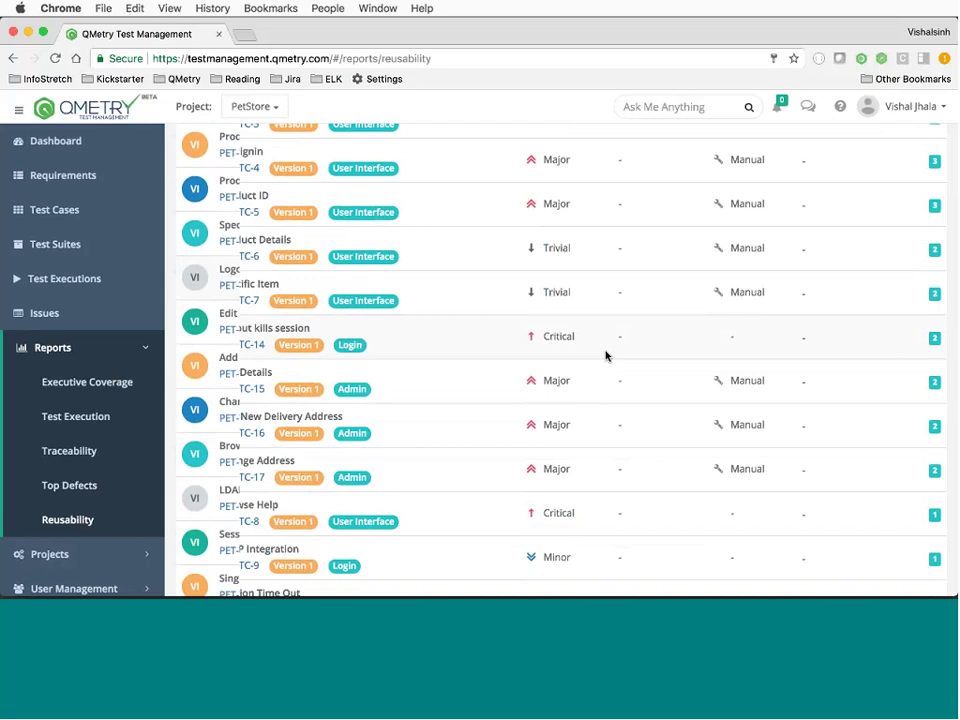
scroll(605, 355, "down", 20)
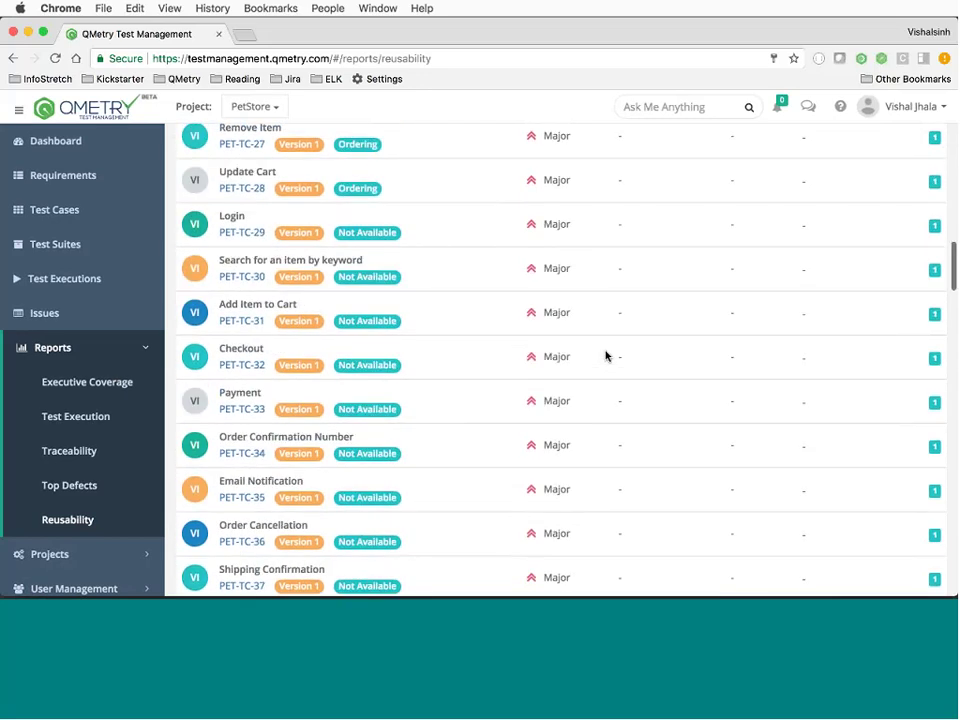
scroll(605, 355, "down", 2)
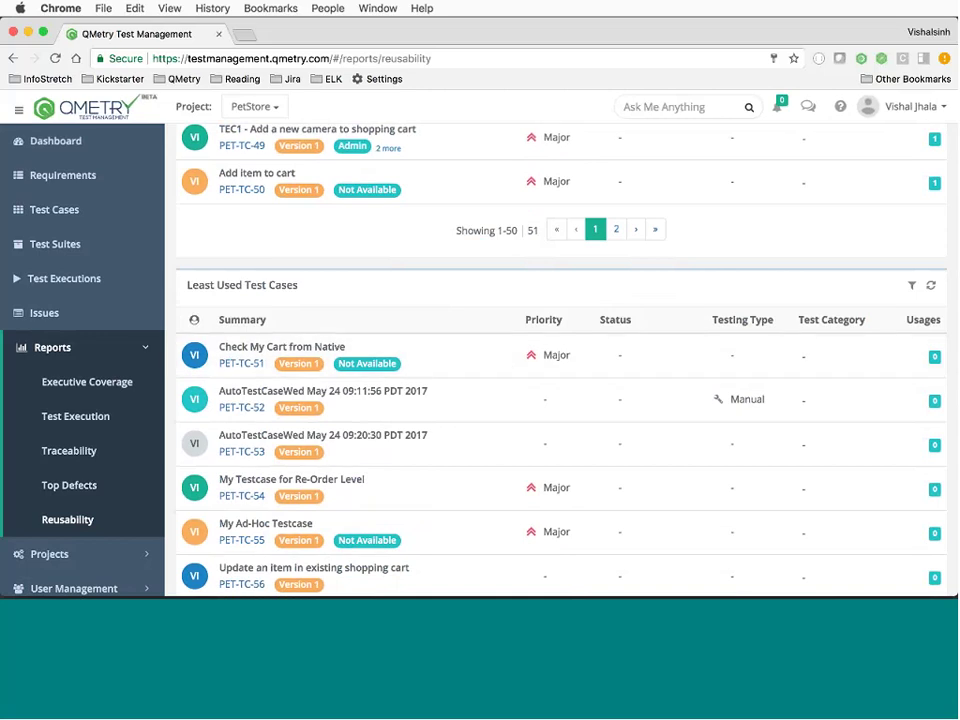
scroll(167, 253, "up", 3)
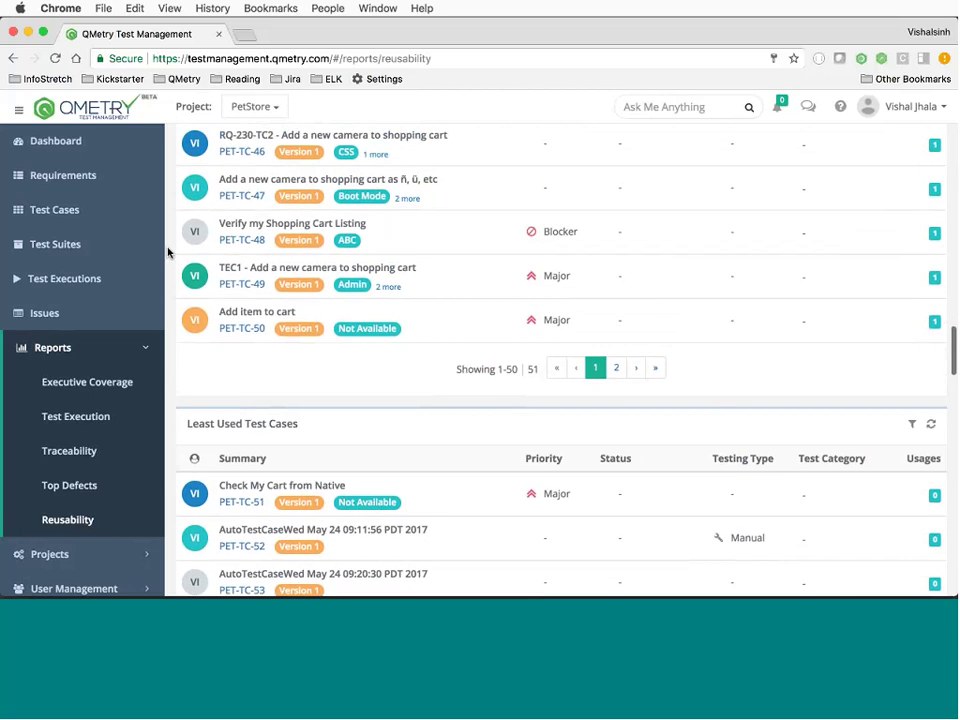
scroll(77, 519, "down", 1)
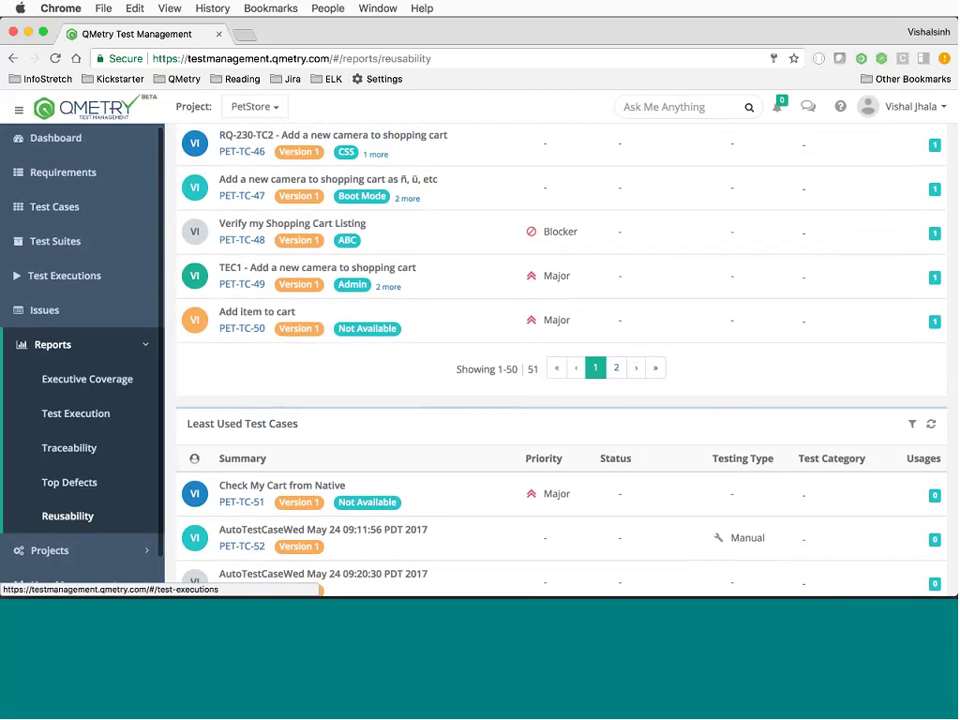
Open the PetStore project's test cases and view the available bulk operation, import and export options
left_click(66, 208)
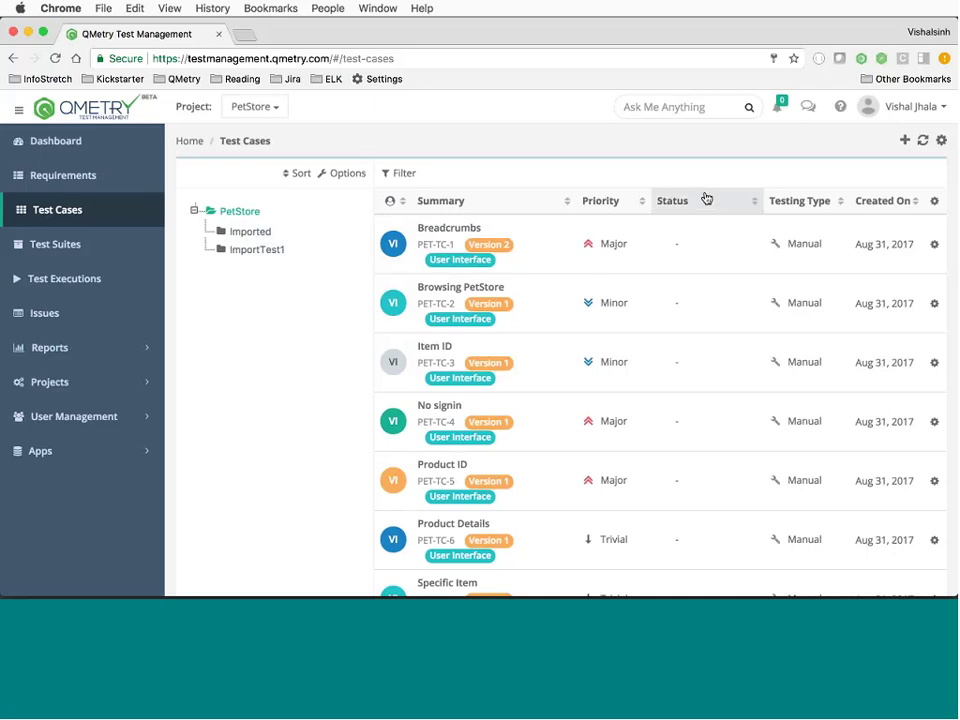
left_click(940, 141)
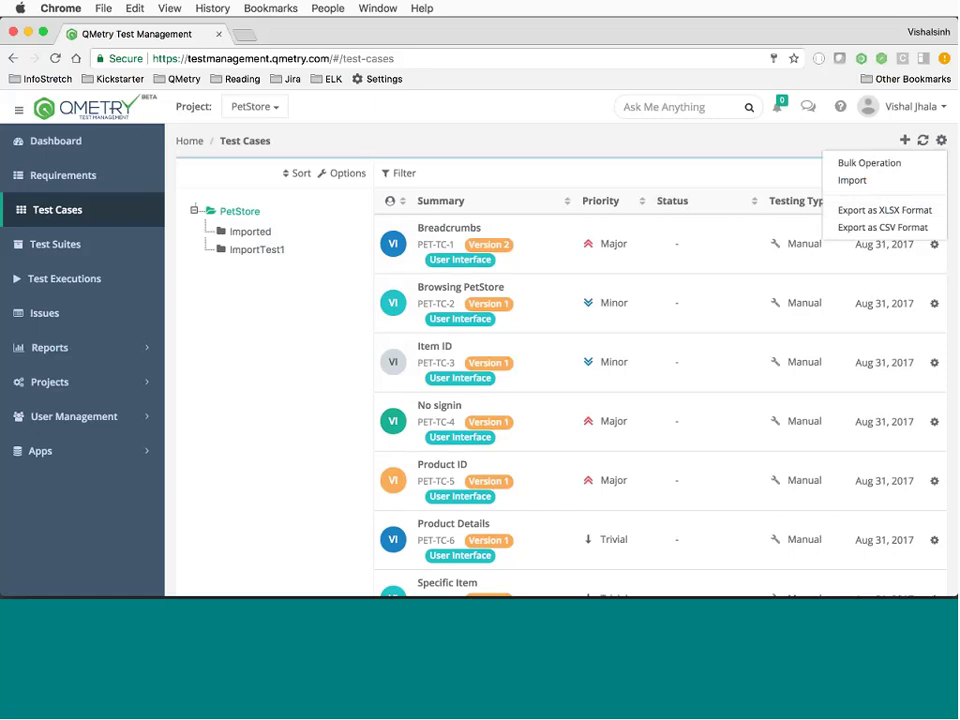
left_click(742, 148)
Open the Breadcrumbs test case and view its available versions, keeping Version 2 selected
left_click(439, 229)
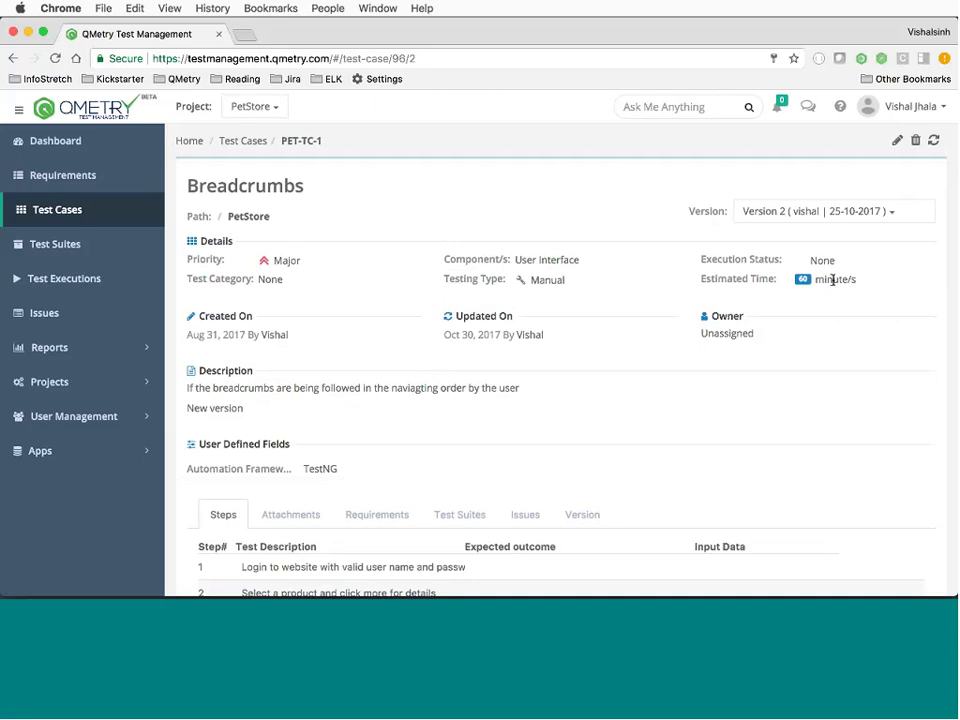
left_click(883, 213)
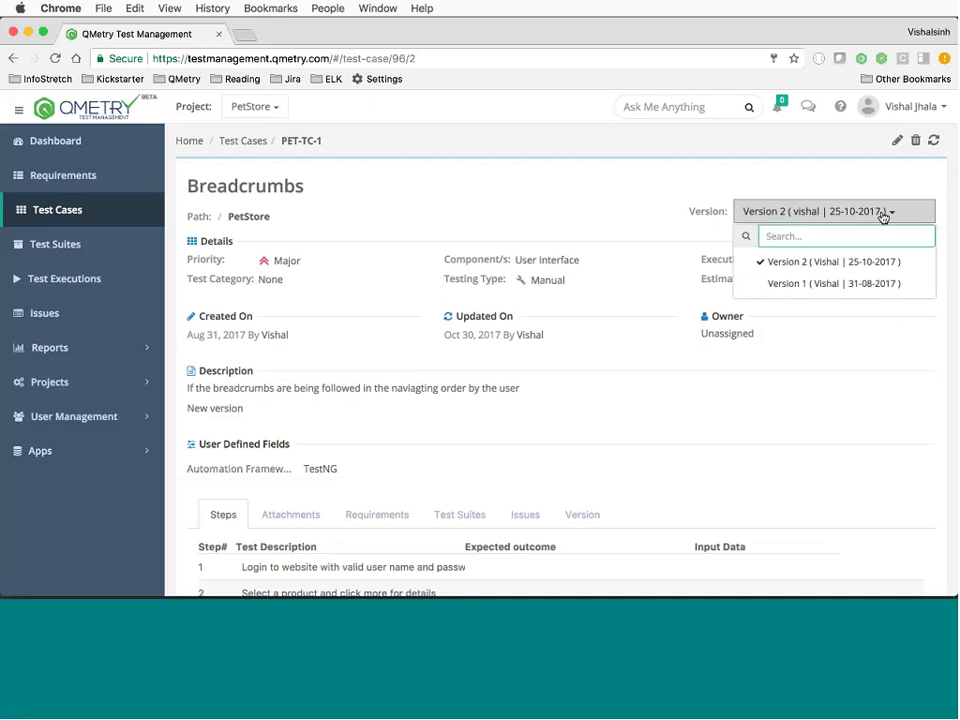
left_click(582, 197)
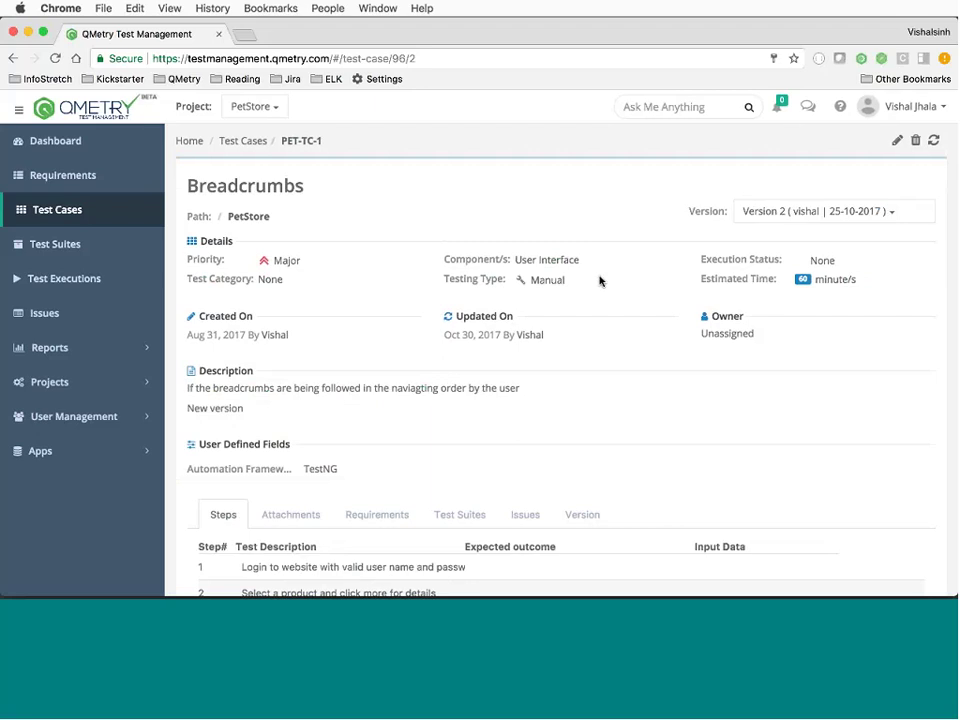
Review the Breadcrumbs test case's steps and its linked requirements, test suites and issues
scroll(588, 323, "down", 3)
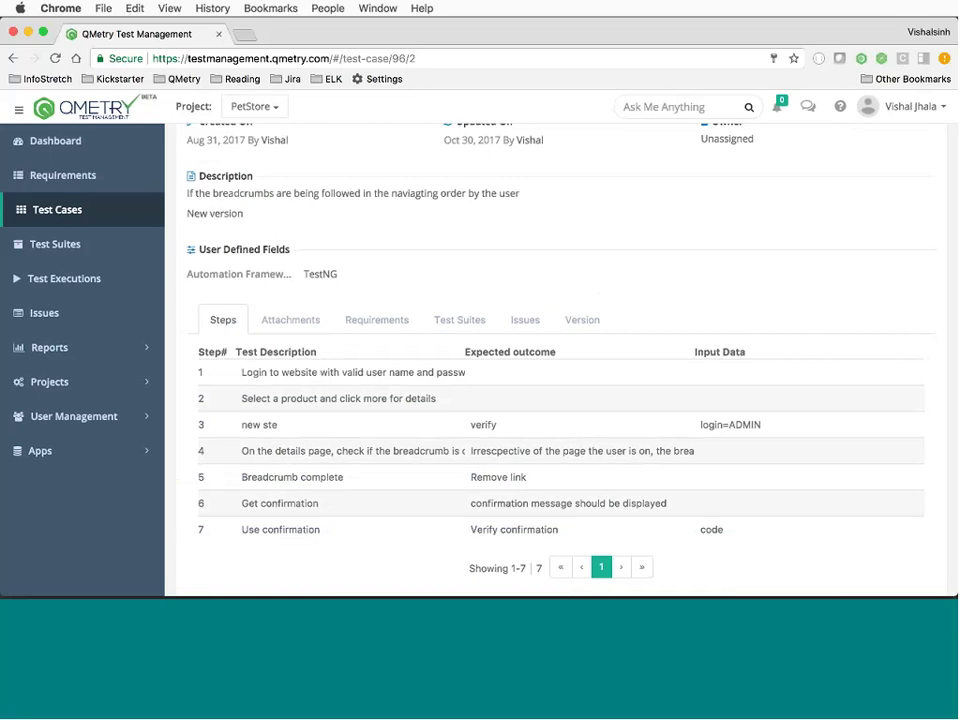
left_click(382, 318)
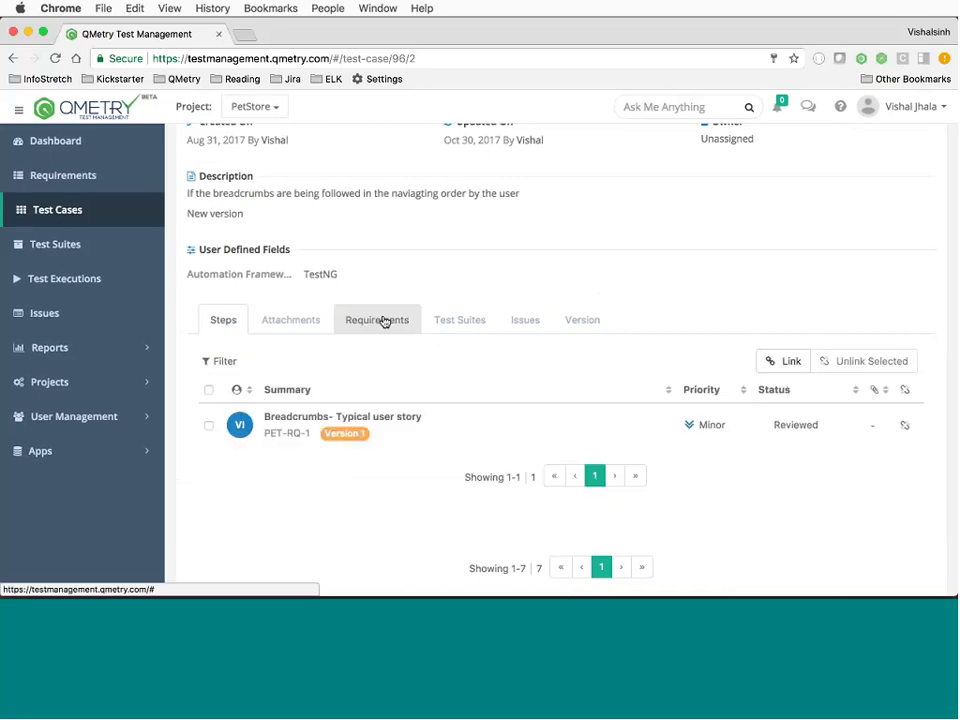
left_click(458, 321)
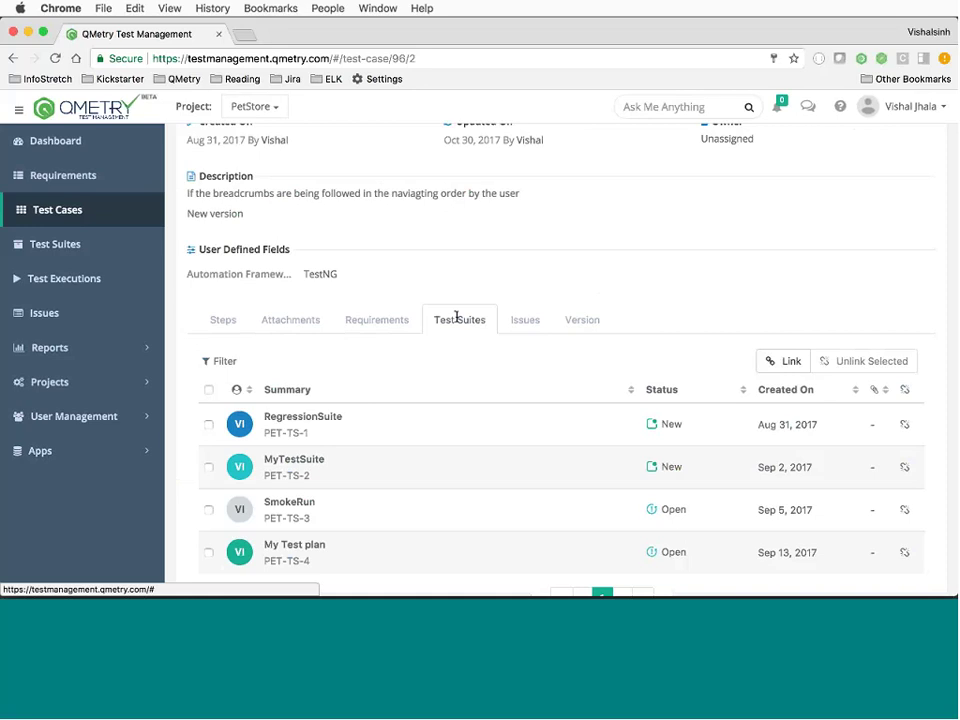
left_click(521, 318)
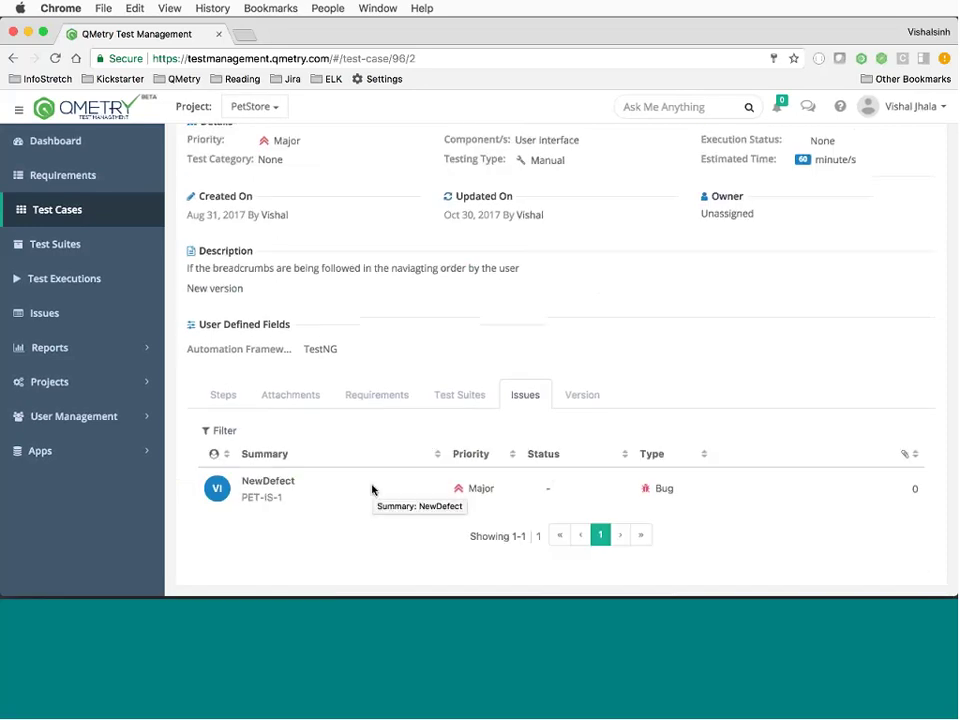
Show the project management sections and the list of available apps in the navigation
left_click(115, 390)
scroll(115, 394, "down", 1)
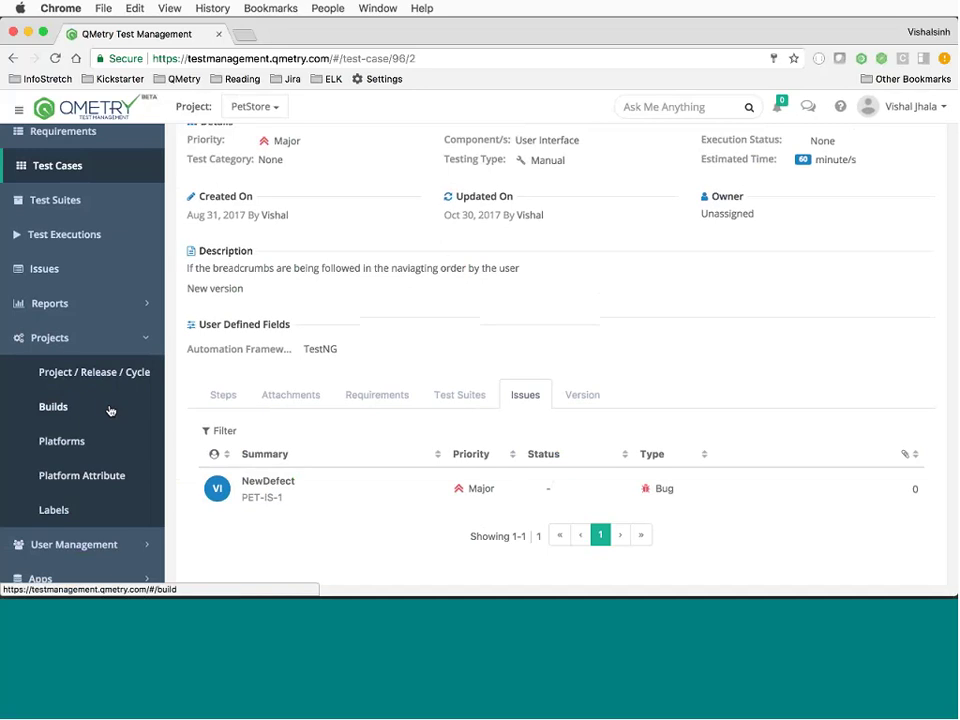
left_click(44, 579)
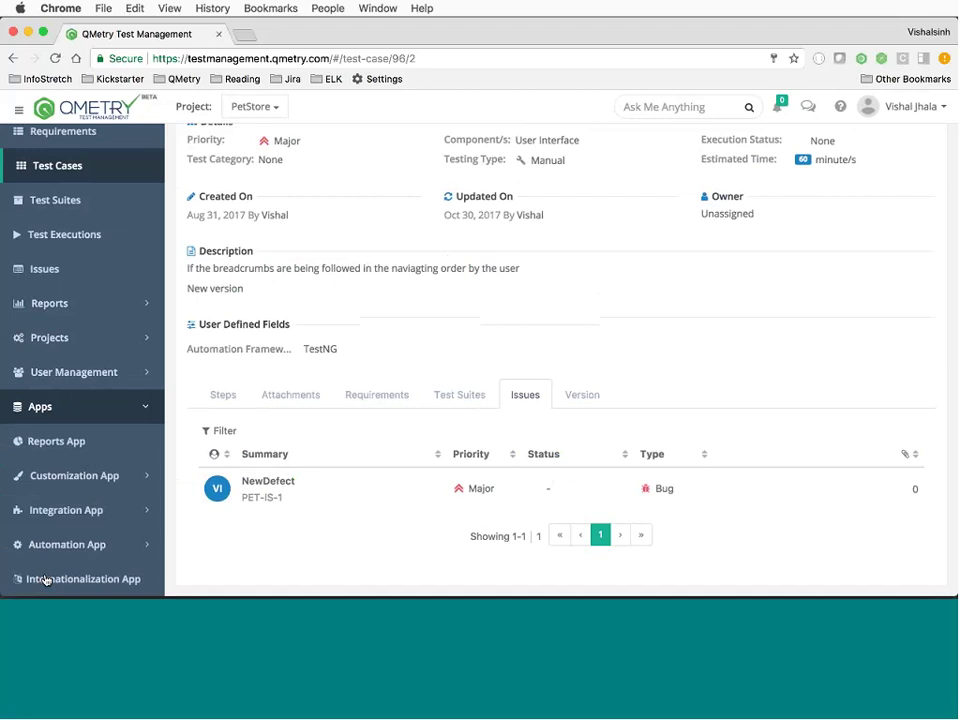